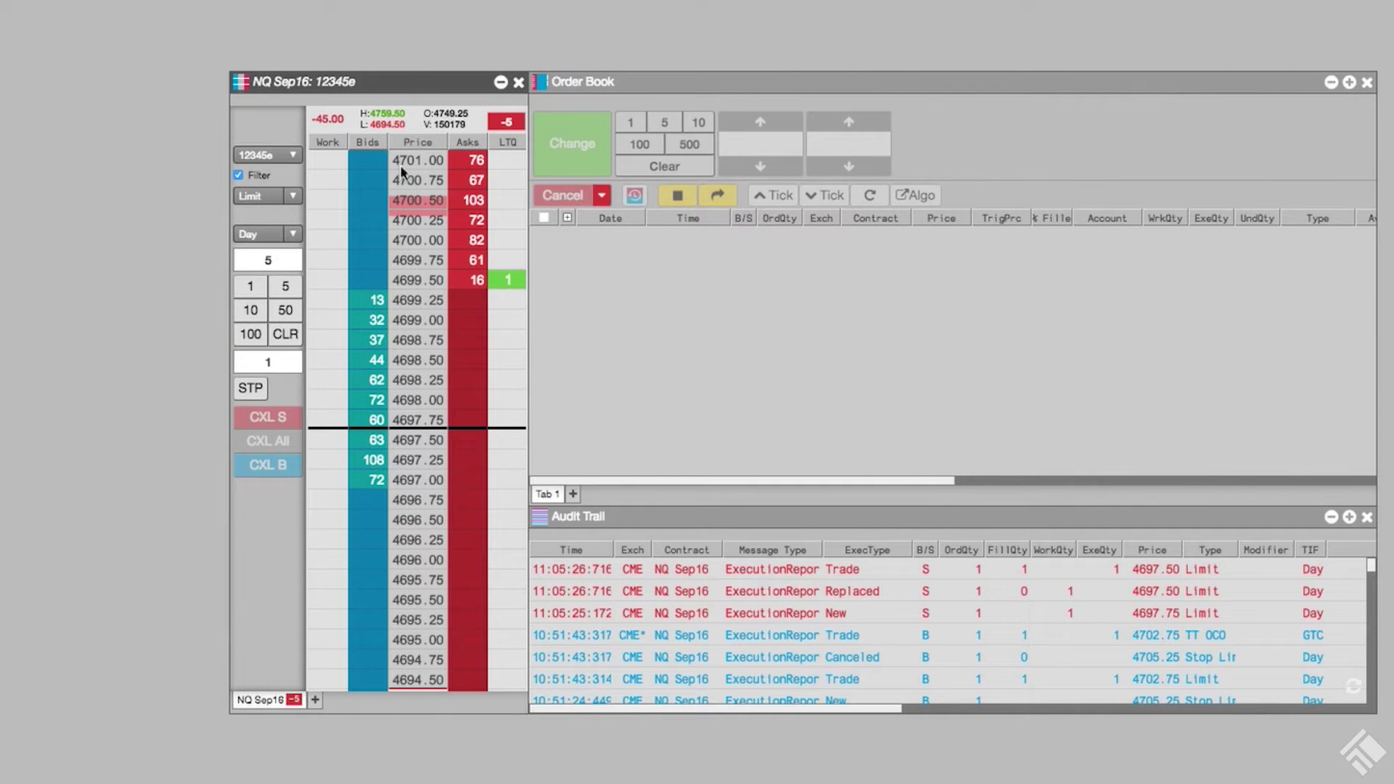
Recentre the NQ Sep16 ladder and set it to TT OCO orders with a Stop Limit payup of 0.
middle_click(421, 324)
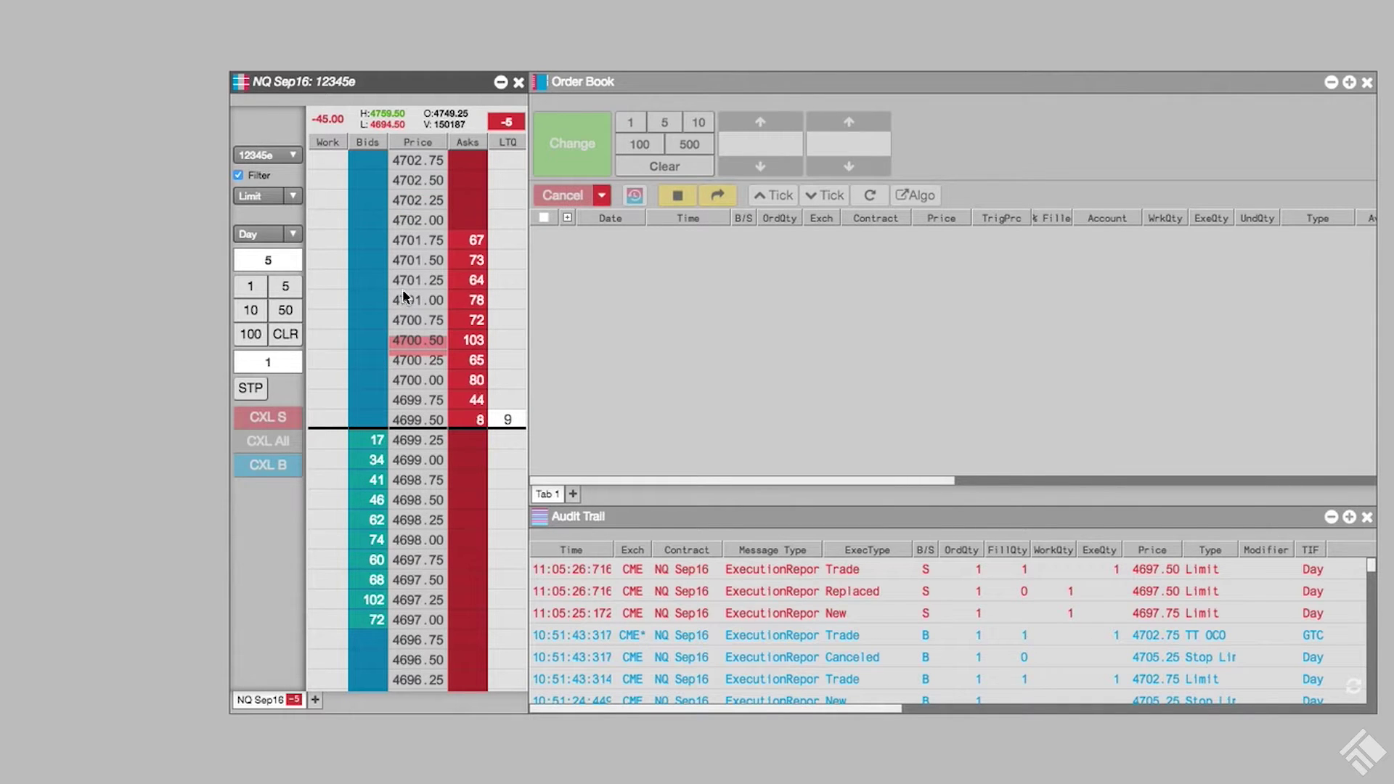
click(293, 198)
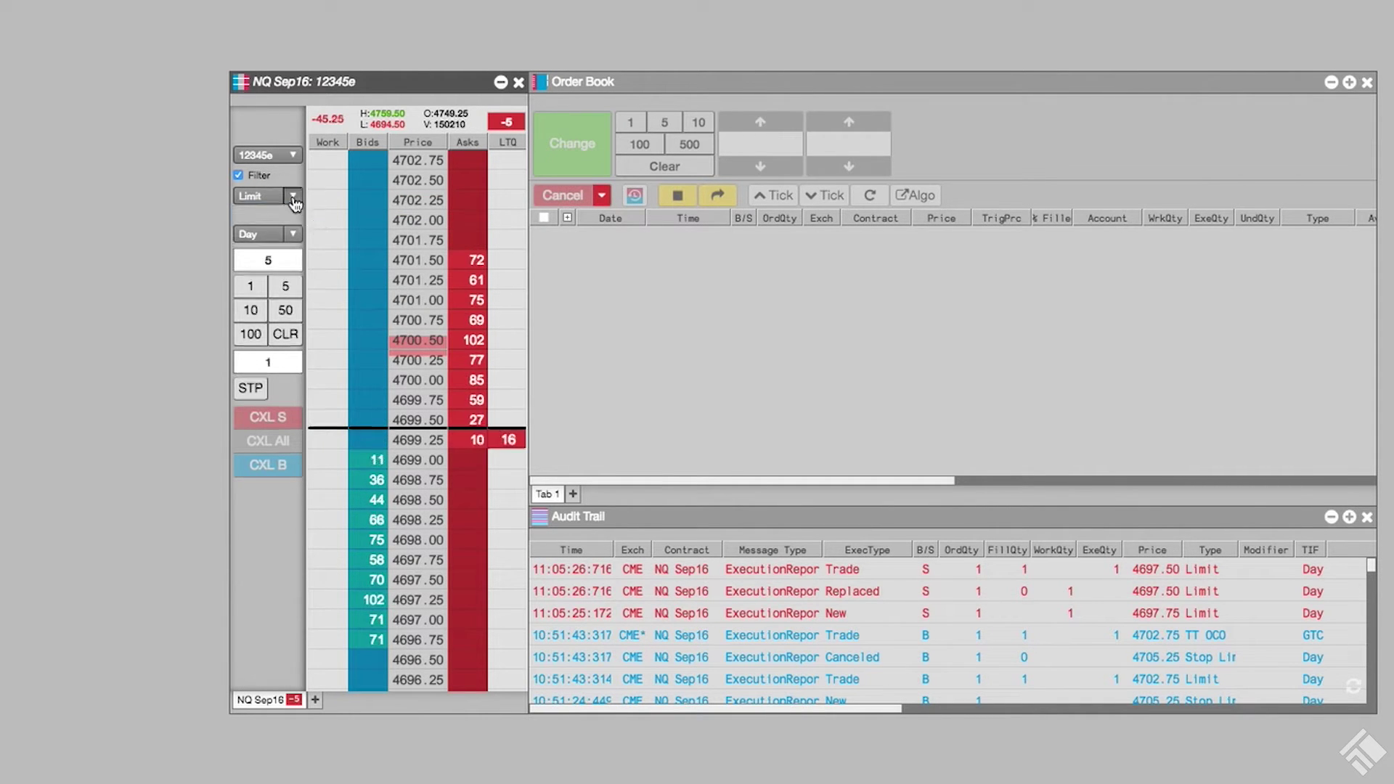
click(268, 363)
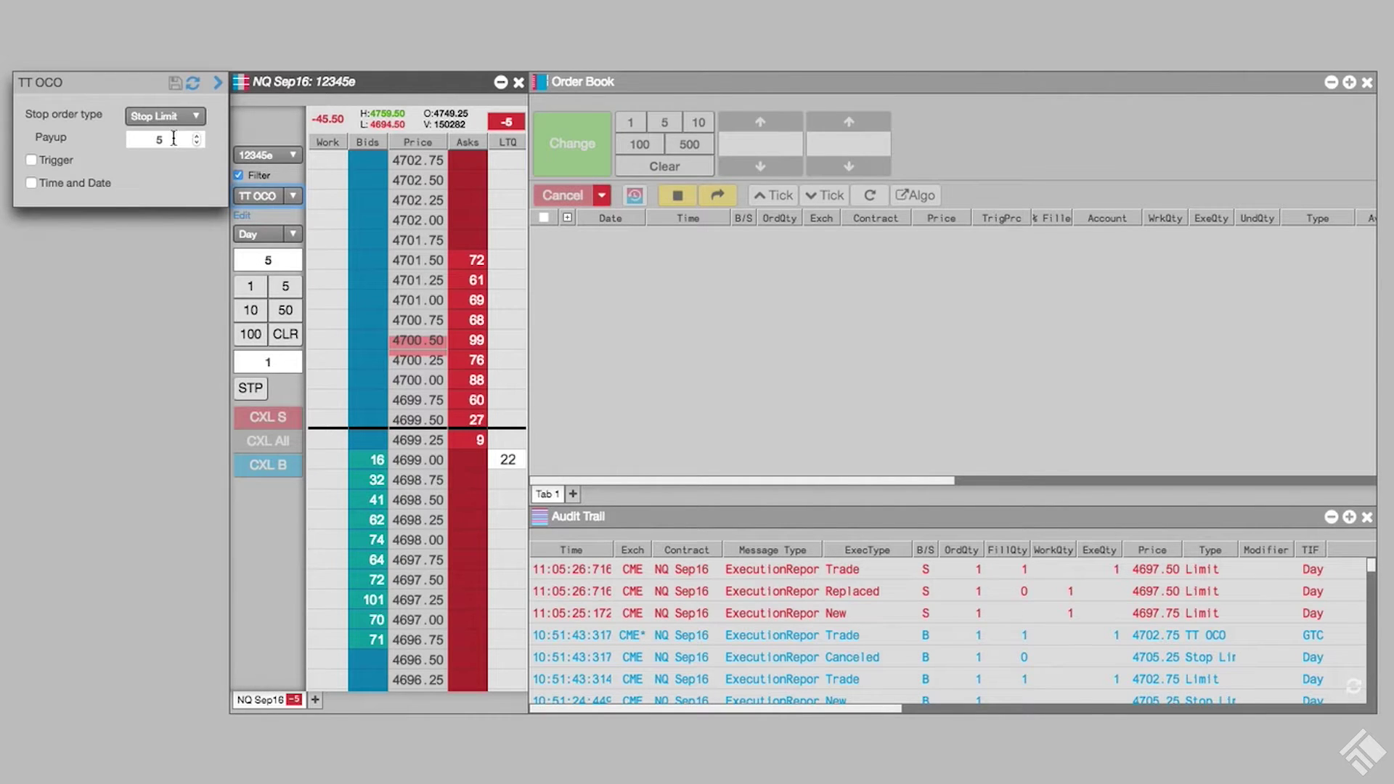
double_click(174, 138)
text(0)
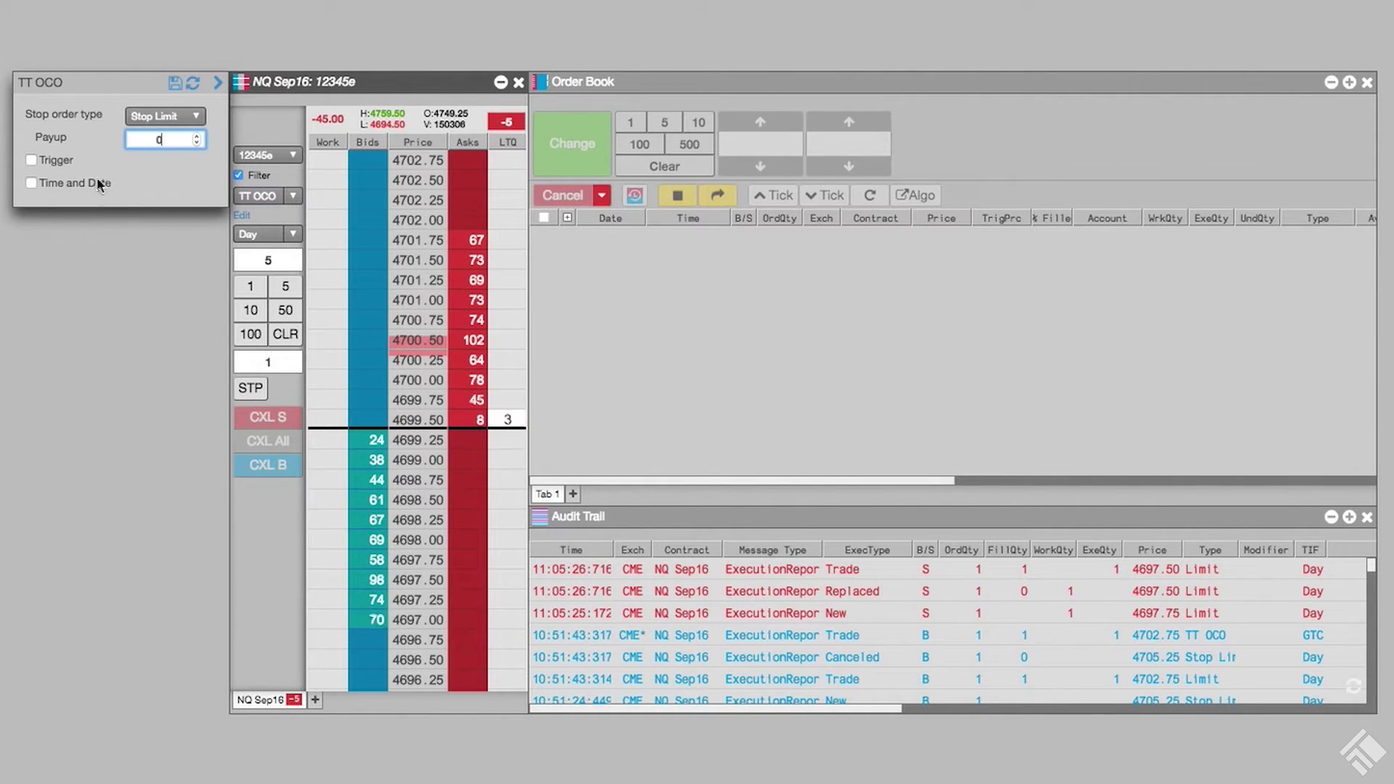
click(217, 83)
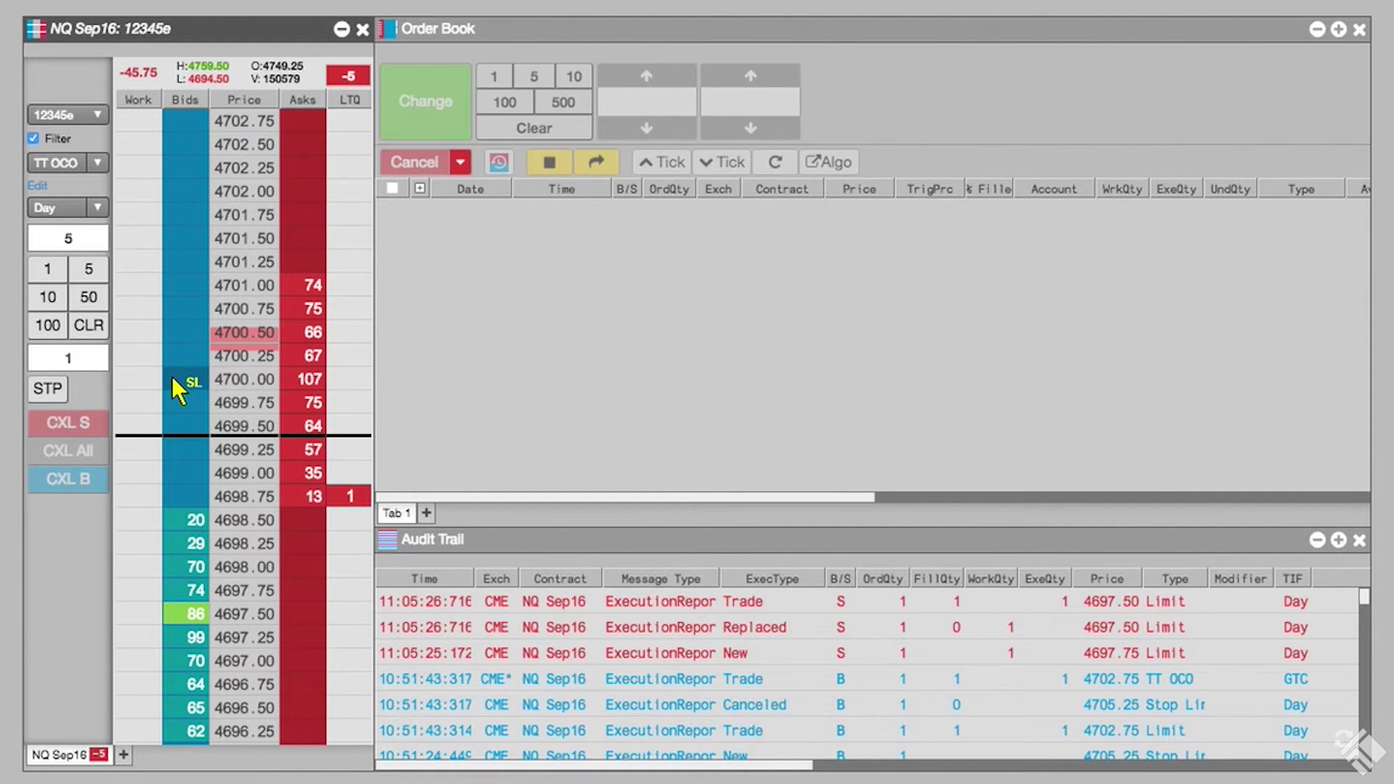
Place a buy 5 NQ TT OCO at 4697.50, then move its limit down to 4697.25.
click(171, 377)
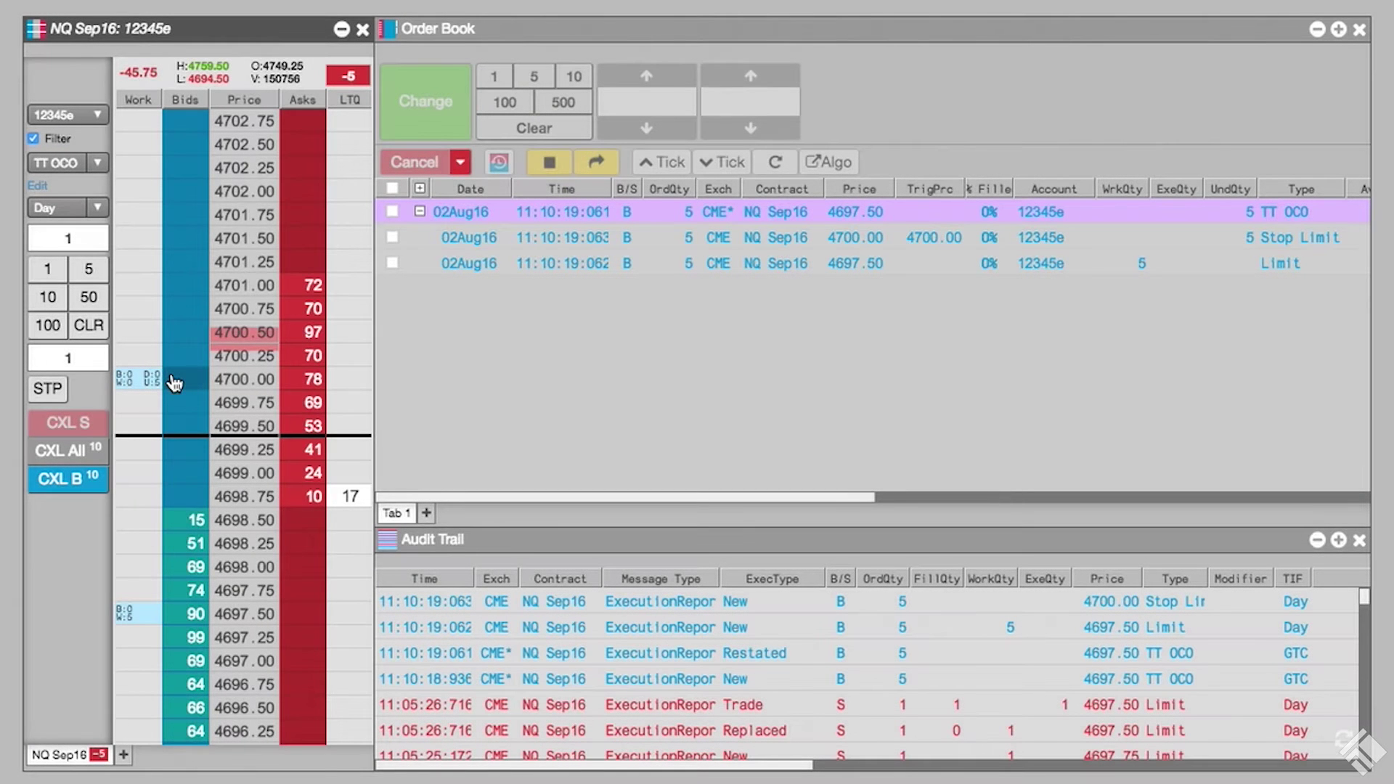
mouse_move(138, 393)
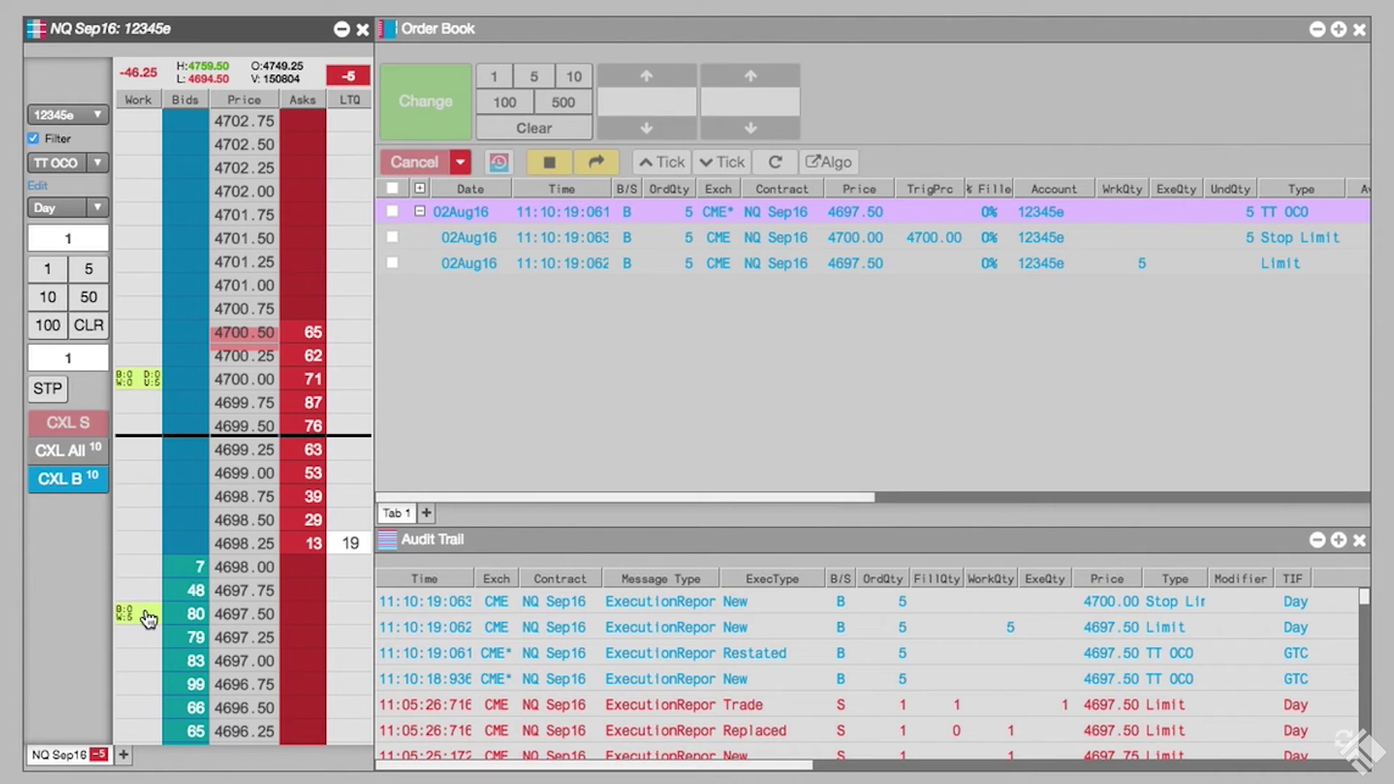
mouse_move(149, 619)
mouse_down()
mouse_move(141, 607)
mouse_move(147, 633)
mouse_up()
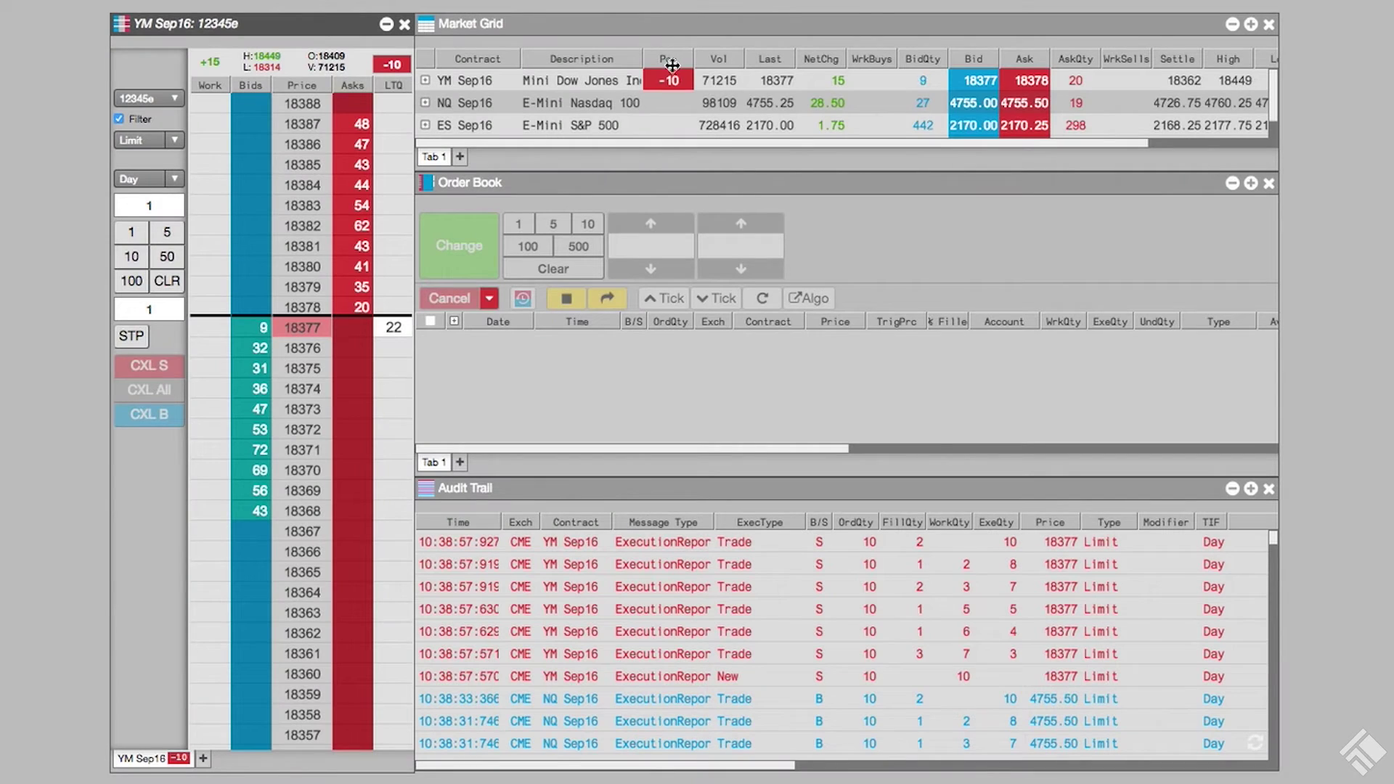
Open a floating order ticket from the YM Sep16 position of -10 in the Market Grid.
click(672, 81)
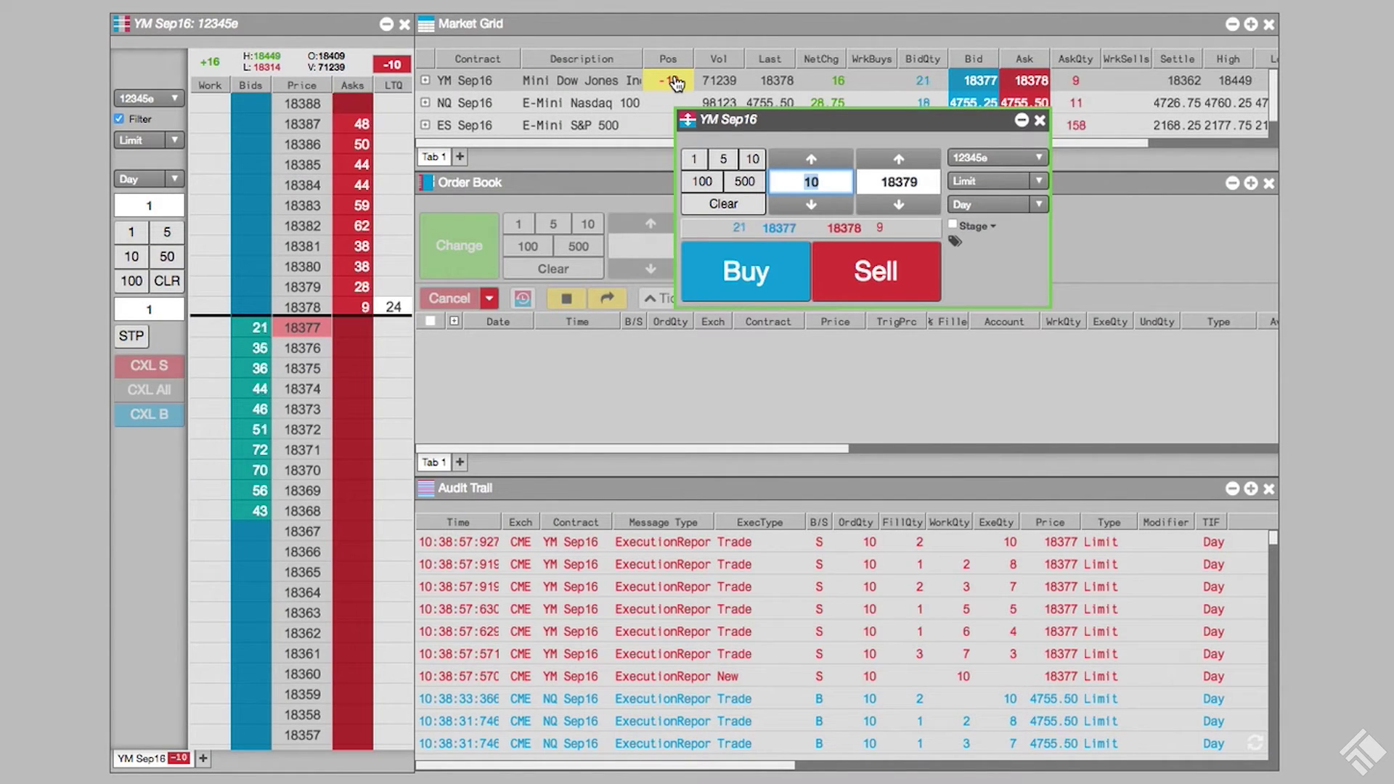
Set the YM ticket to TT OCO with a Stop Market leg triggered at 18380.
click(1041, 183)
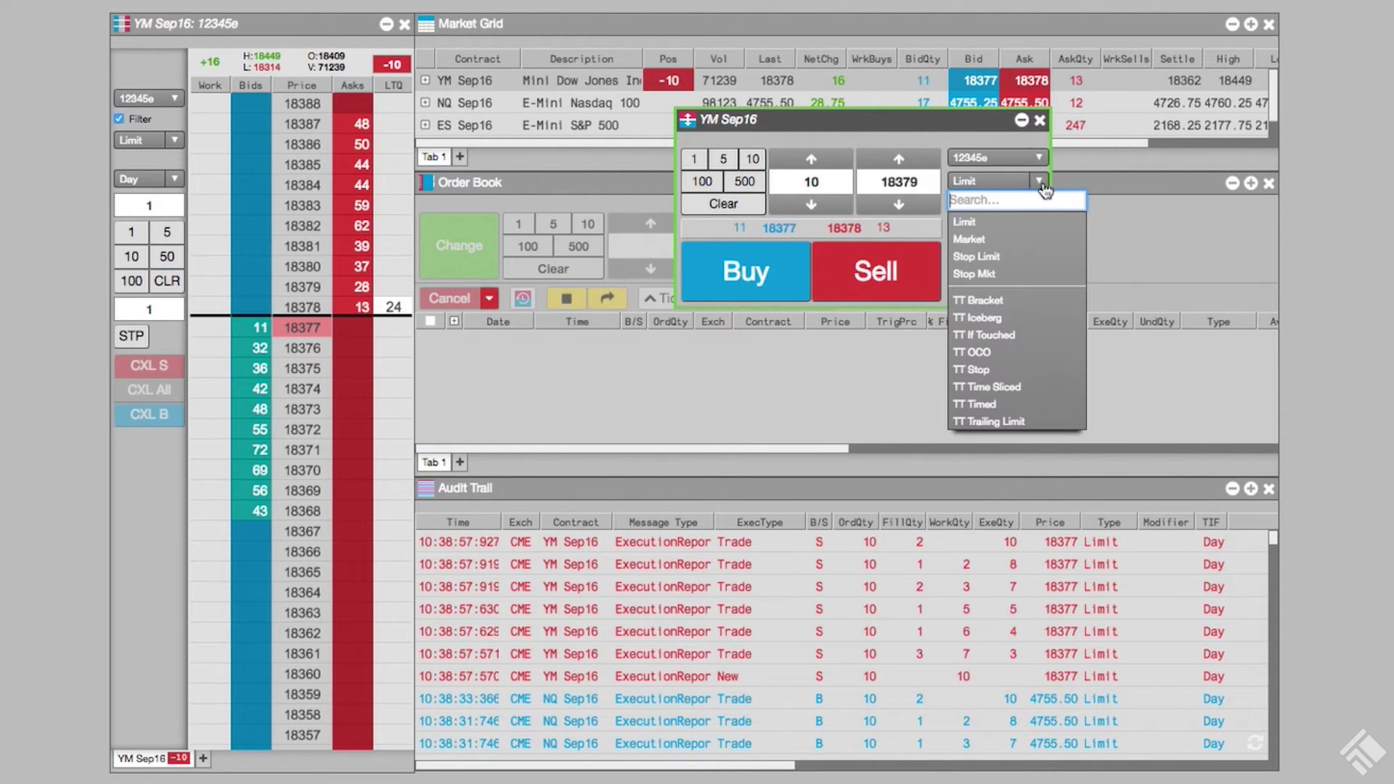
click(977, 353)
click(1234, 153)
click(1263, 190)
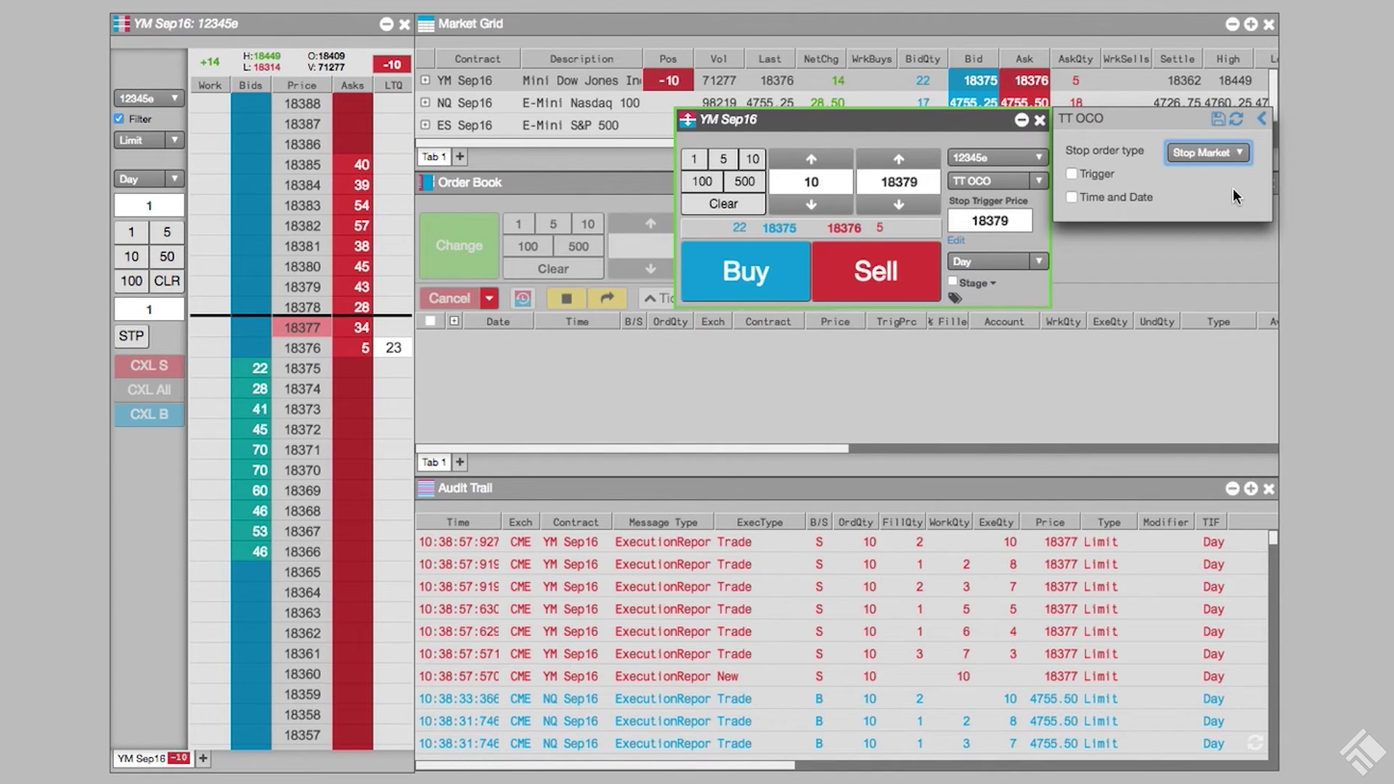
click(1013, 222)
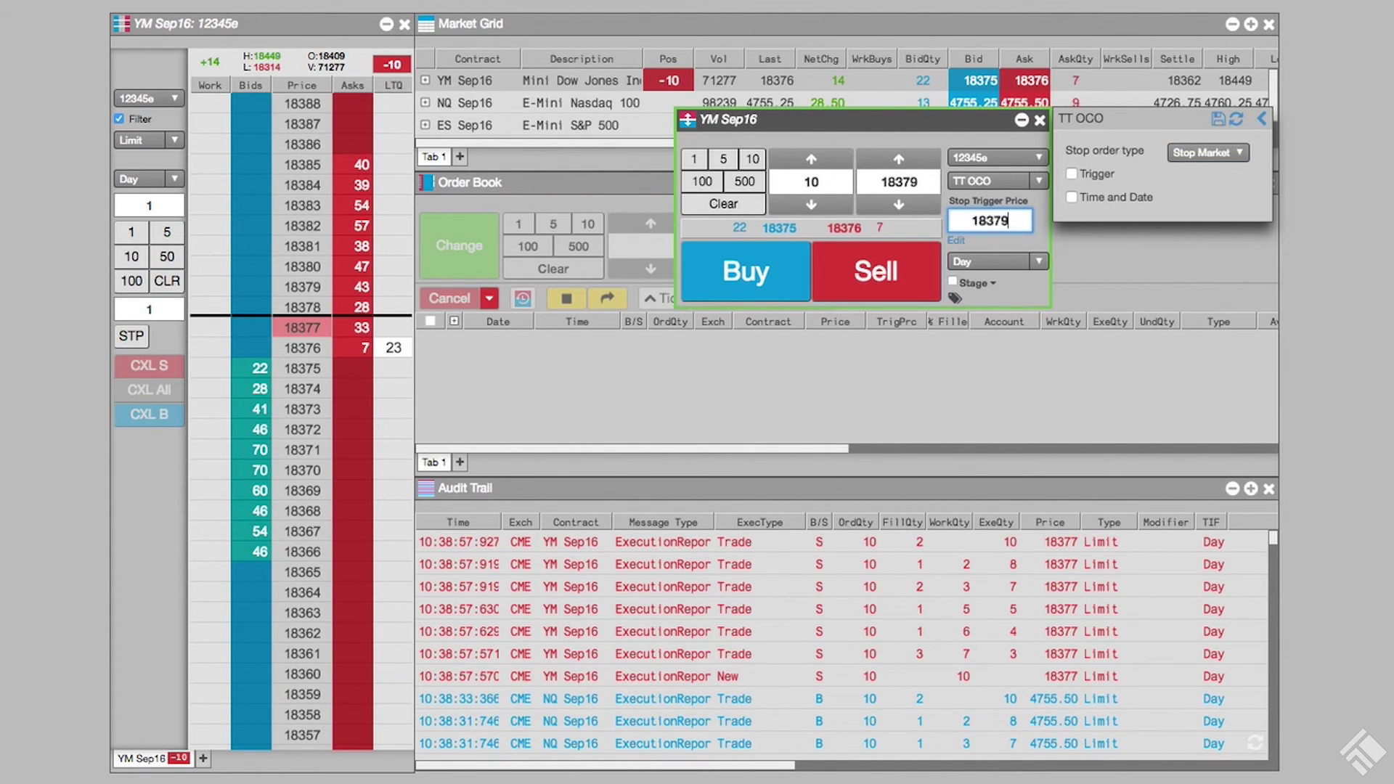
key(BackSpace)
key(BackSpace)
text(80)
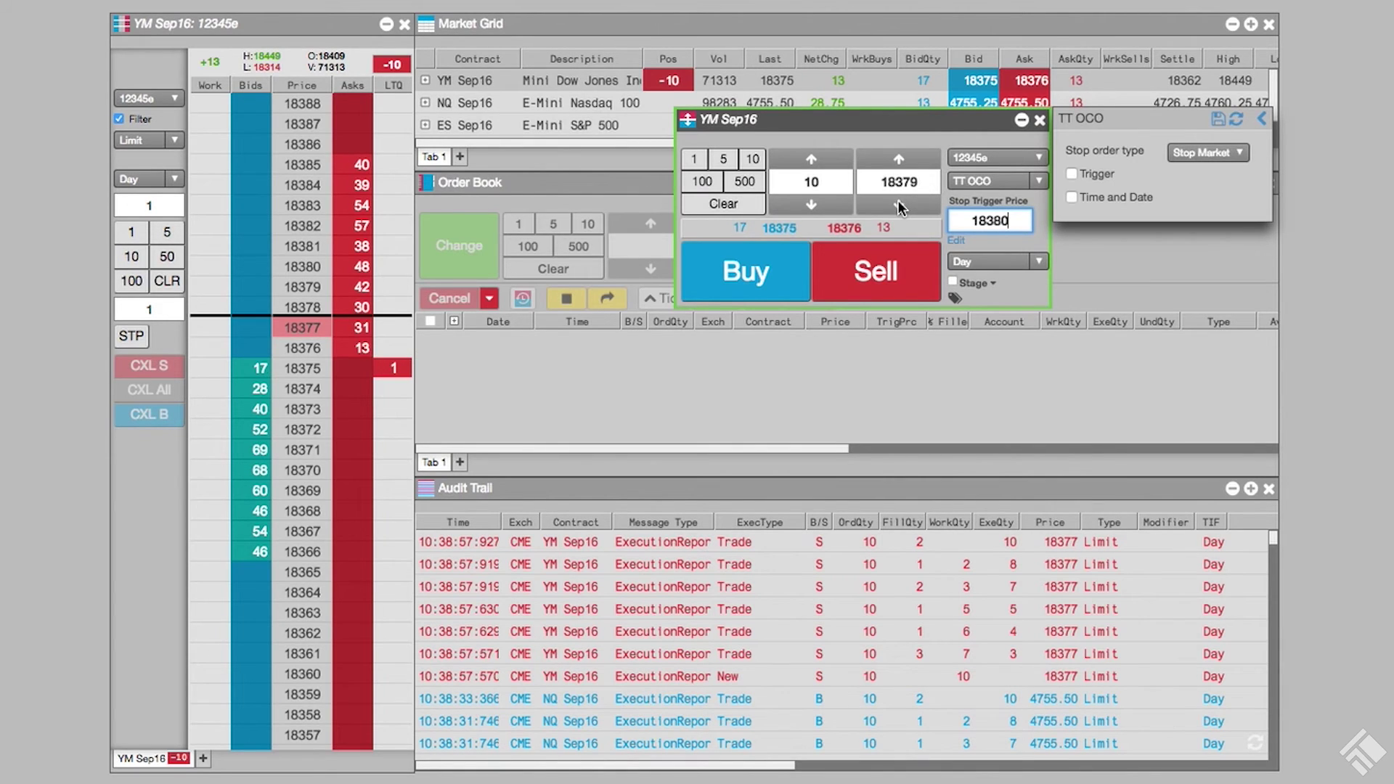
Lower the limit price four ticks to 18368 and submit the buy 10 order.
click(897, 203)
click(897, 204)
click(898, 203)
click(897, 204)
click(898, 203)
click(897, 203)
click(898, 204)
click(897, 203)
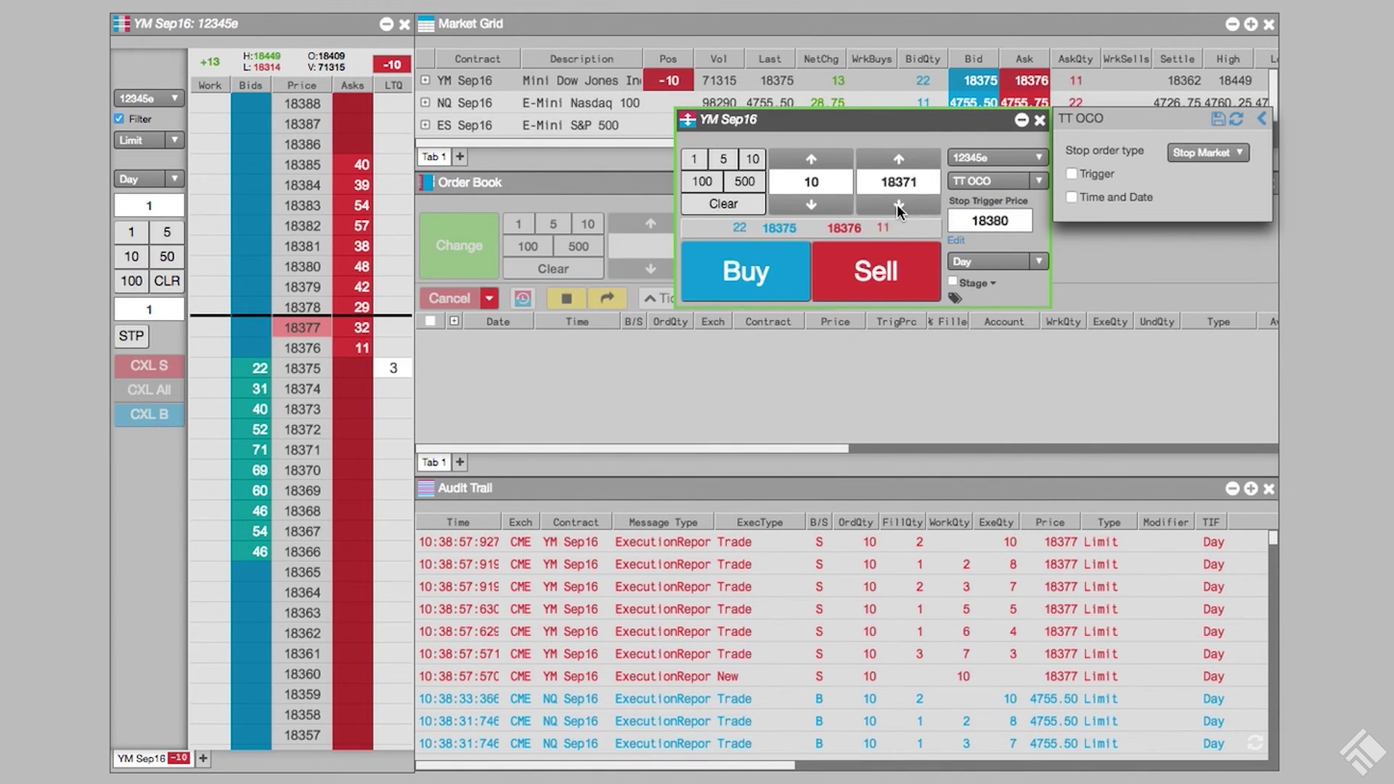
click(898, 204)
click(897, 203)
click(898, 204)
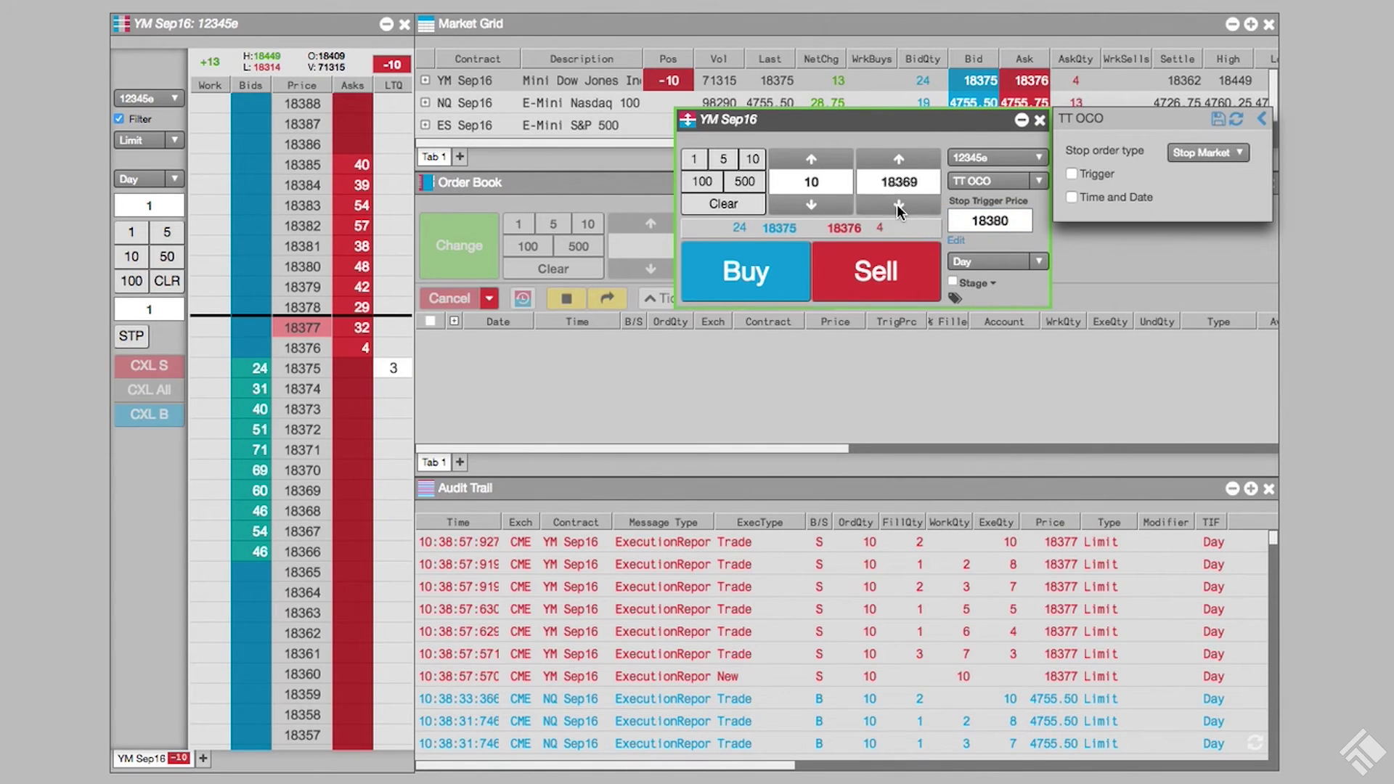
click(773, 279)
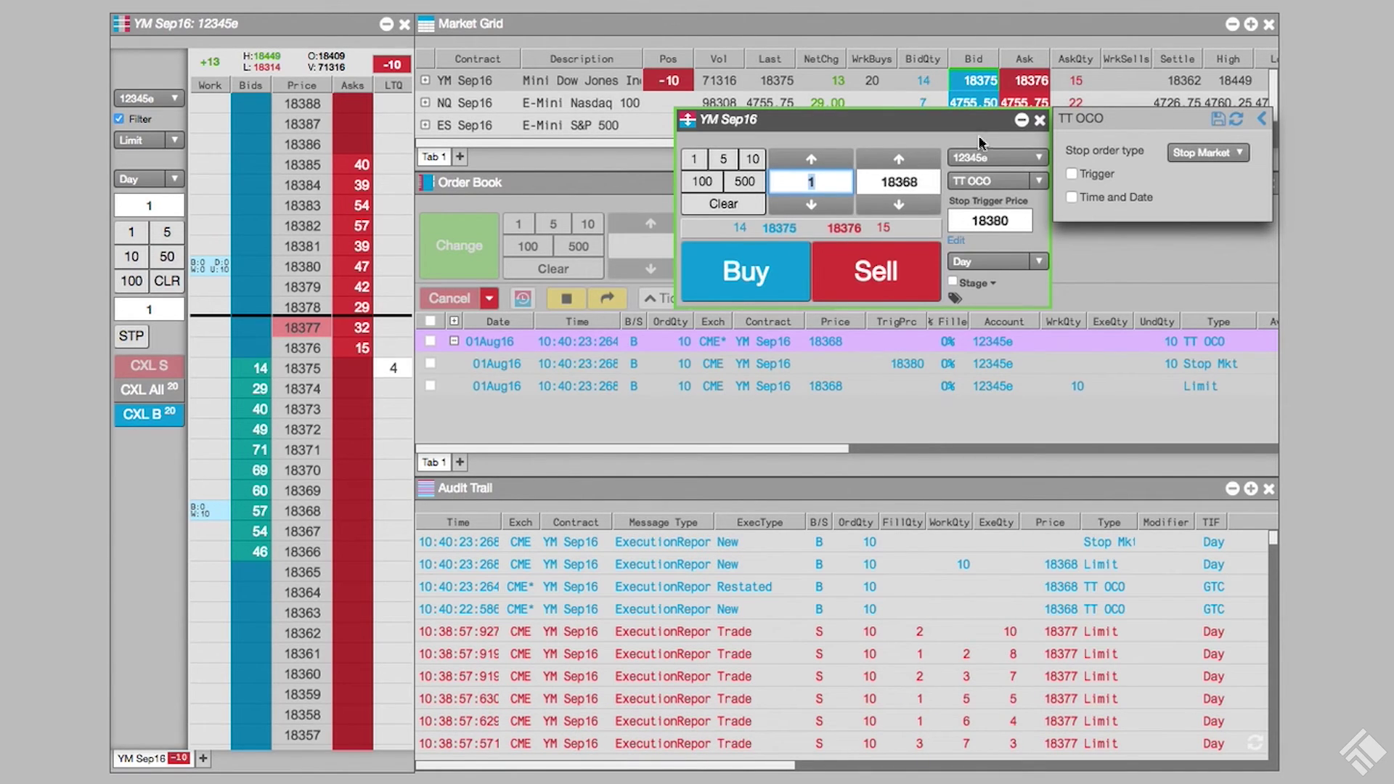
Close the YM order ticket and check the working TT OCO order's stop details.
click(1040, 121)
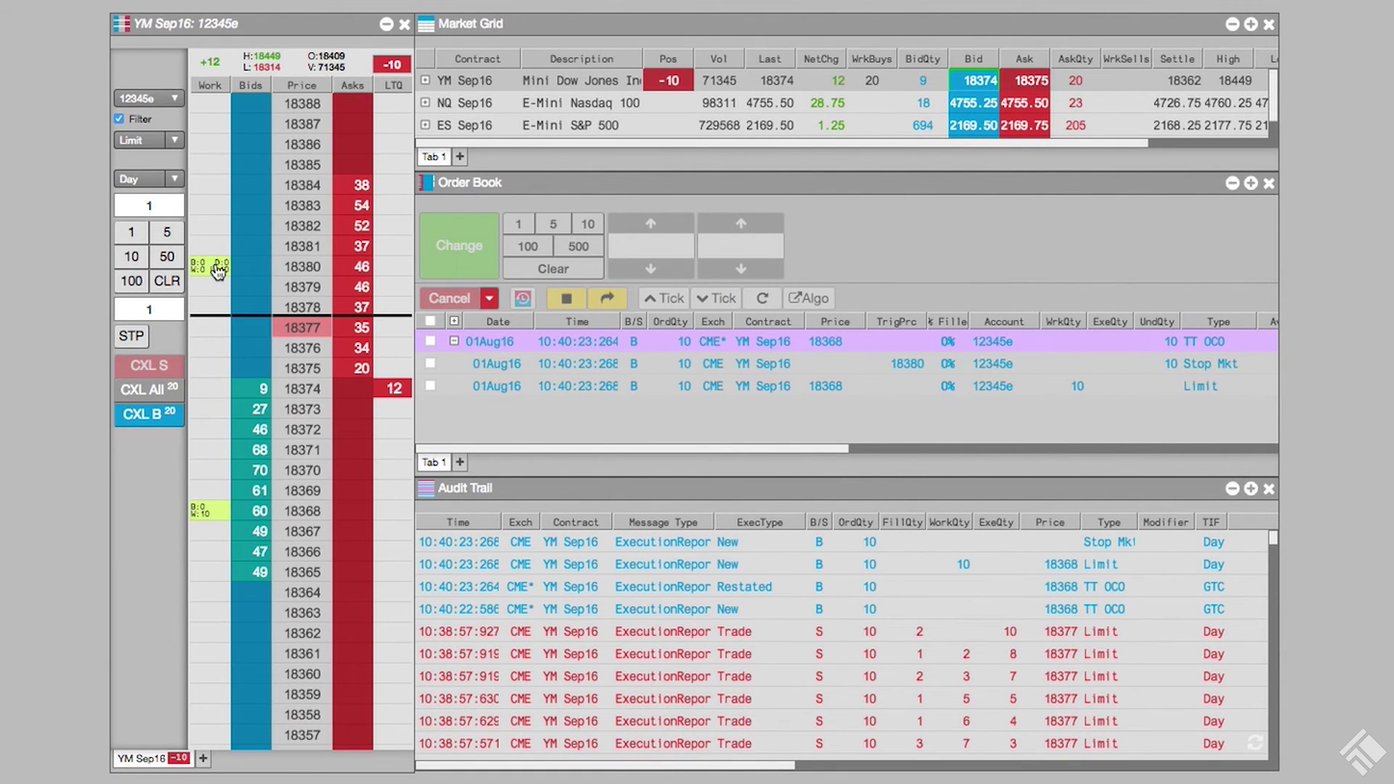
mouse_move(218, 271)
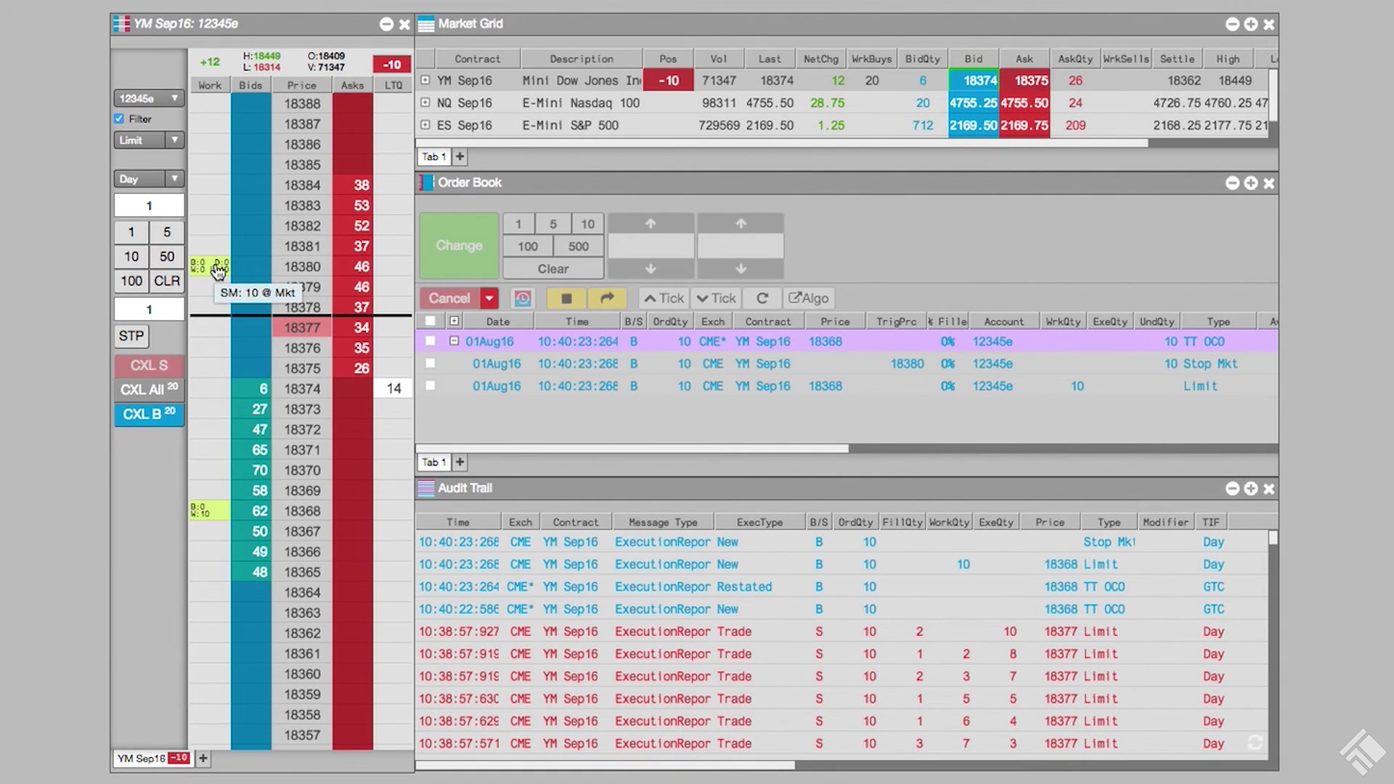